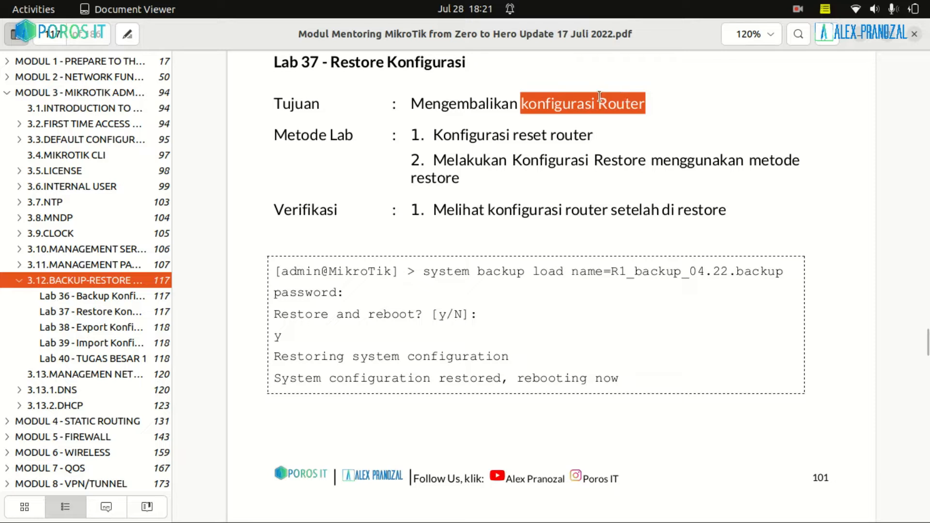
Highlight the reset-router and restore method steps in Lab 37's document
drag(411, 135, 594, 140)
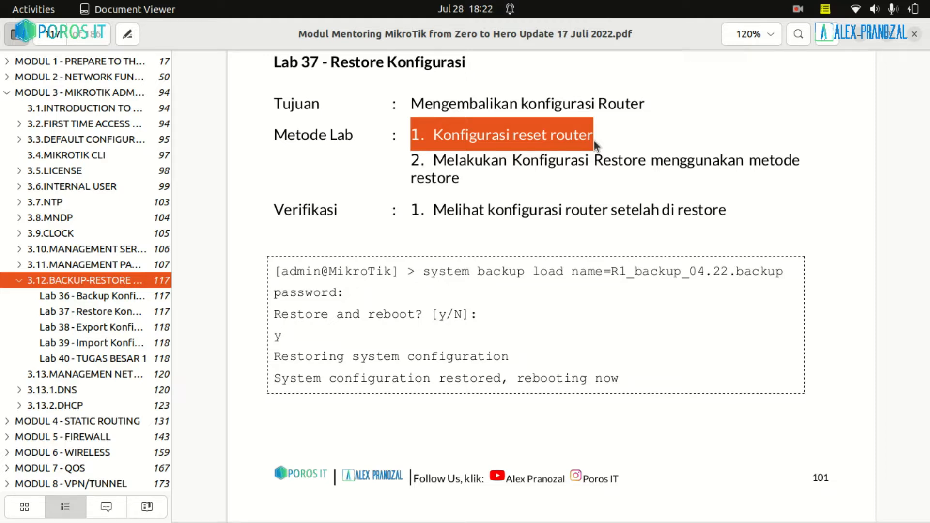
click(618, 135)
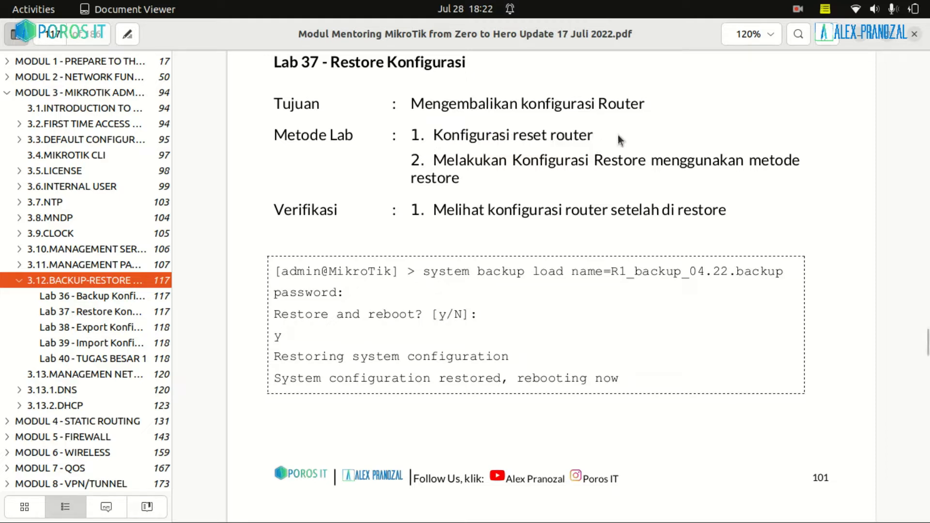
drag(611, 135, 640, 158)
click(490, 201)
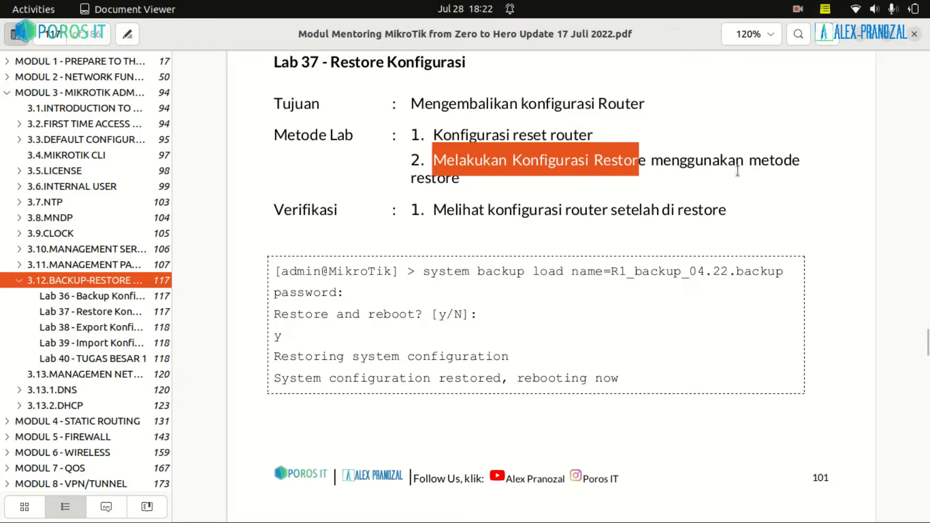
Highlight the restore-configuration step, the 'metode restore' words and the verification step
drag(744, 164, 456, 182)
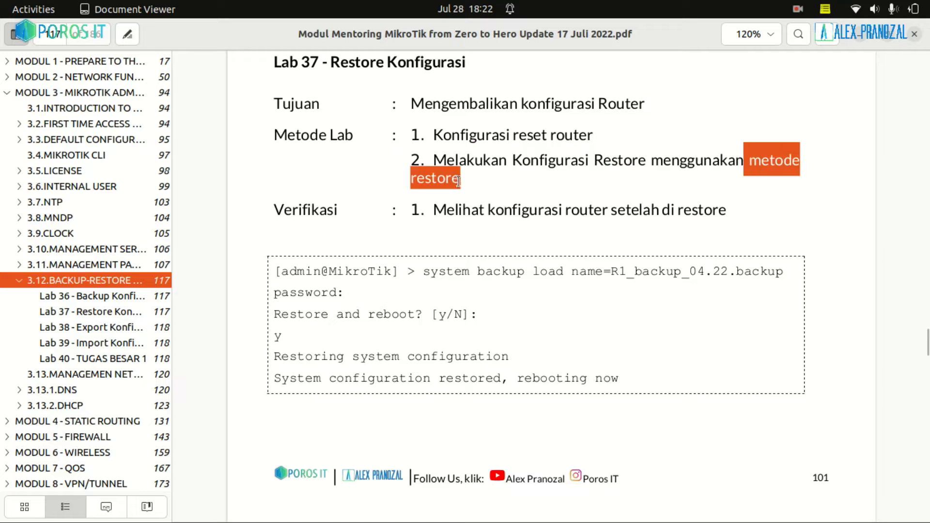
click(750, 179)
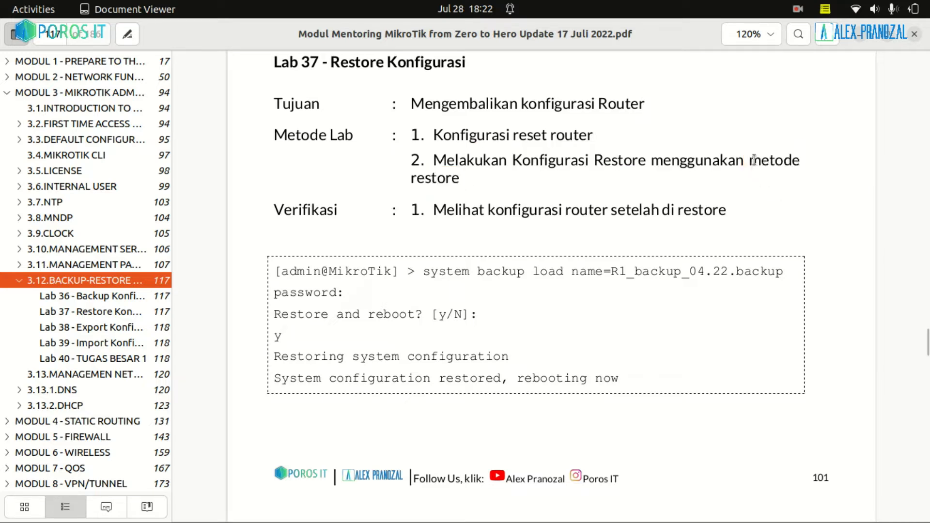
drag(754, 160, 462, 190)
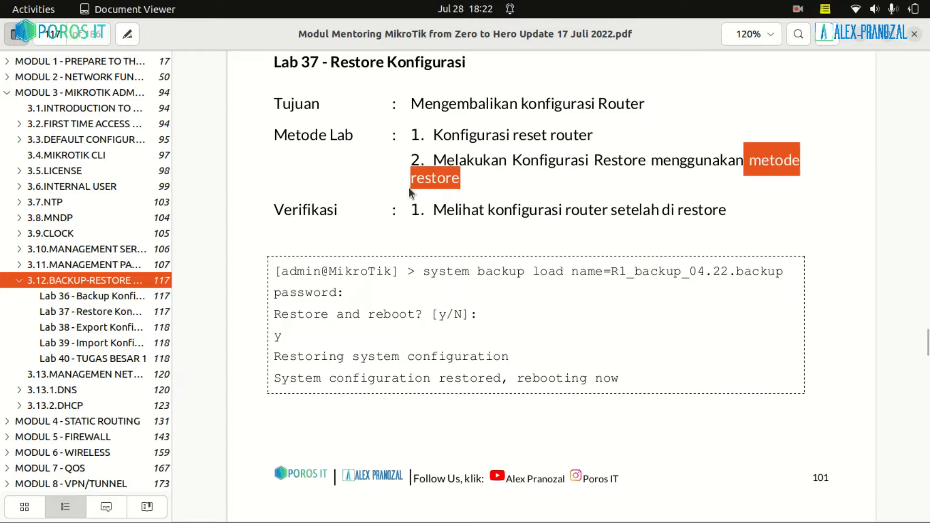
drag(410, 212, 741, 221)
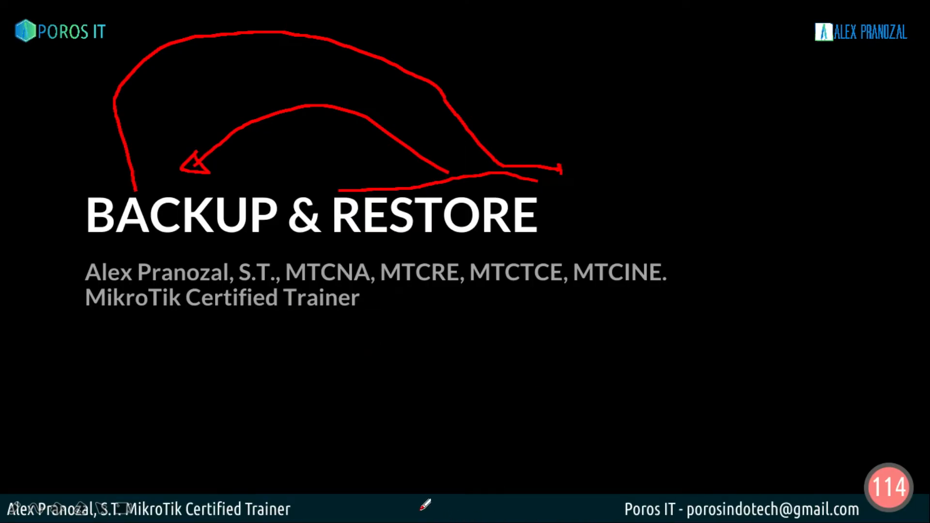
Switch to the GNS3 Lab Backup project and open R1's Konsole console
key(super)
click(310, 373)
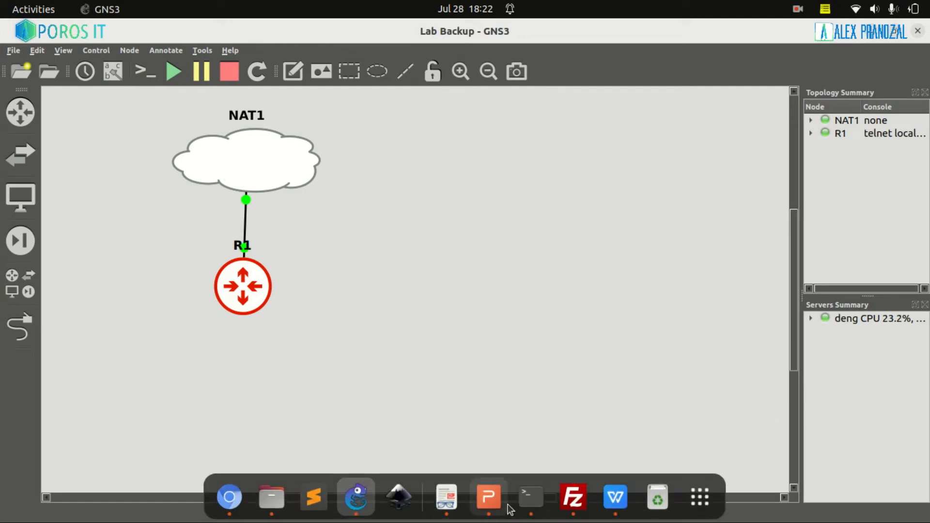
click(531, 499)
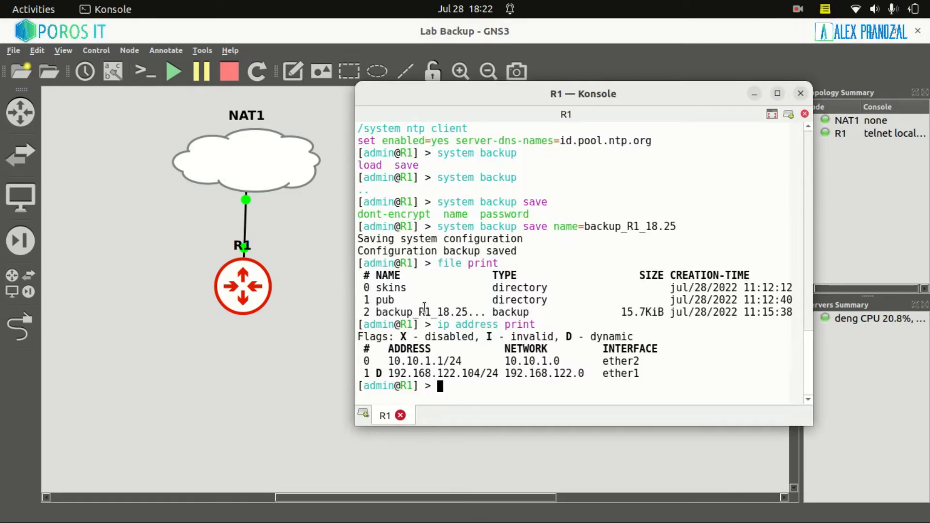
Highlight the backup save command, the file print command and the backup_R1_18.25 entry at 15.7KiB
drag(439, 225, 675, 228)
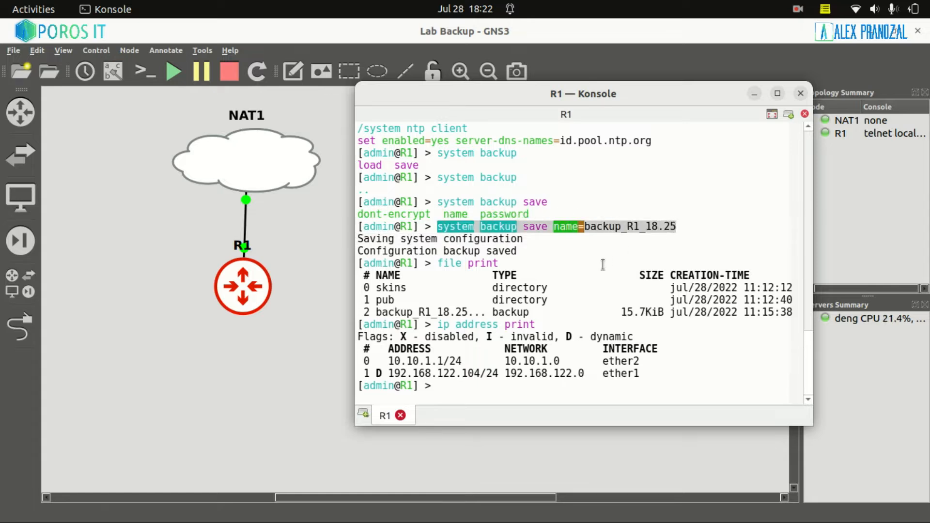
click(603, 265)
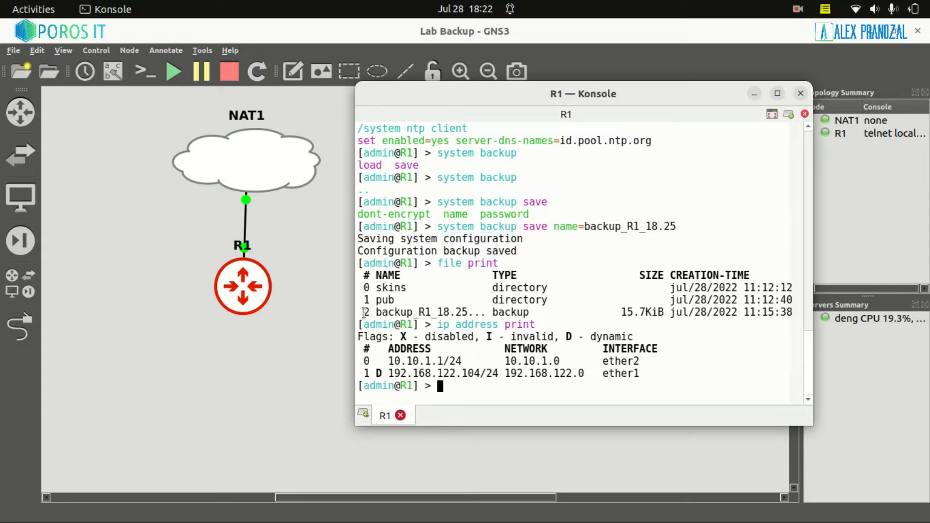
drag(364, 315, 651, 300)
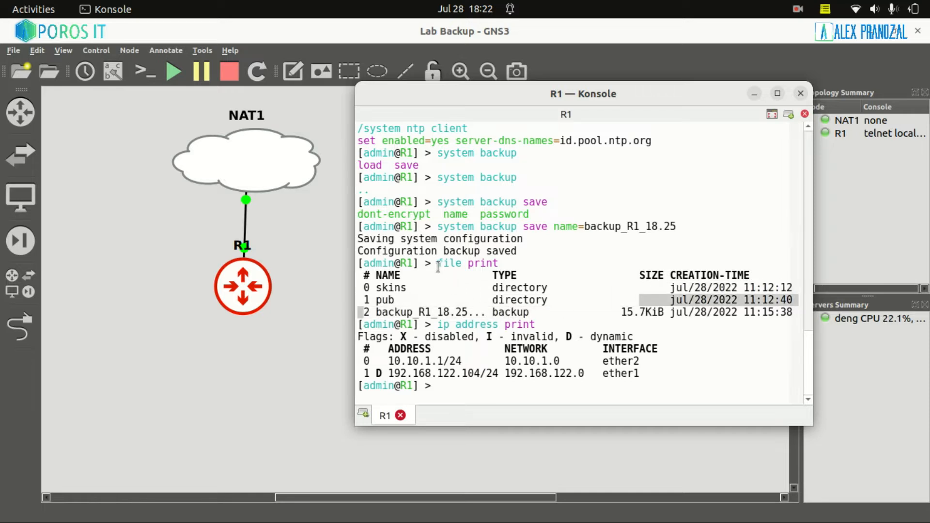
drag(438, 263, 461, 265)
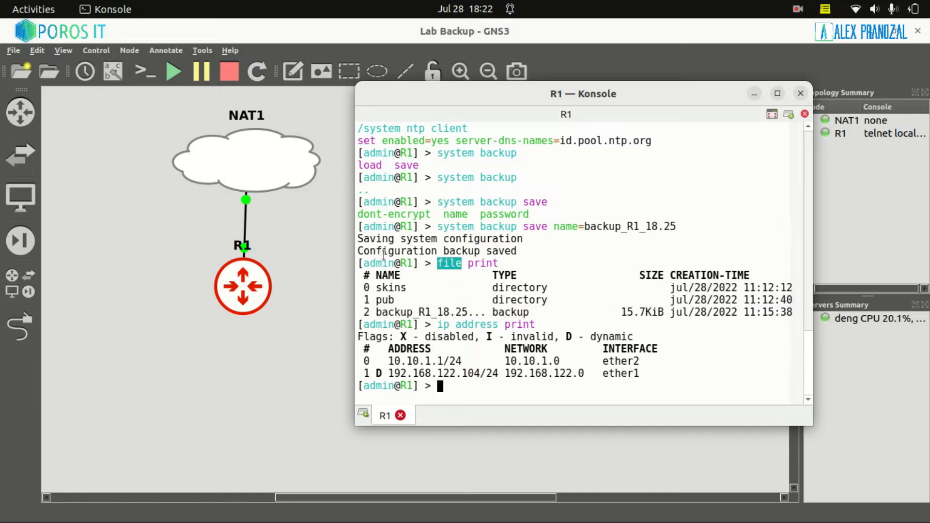
drag(383, 314, 468, 315)
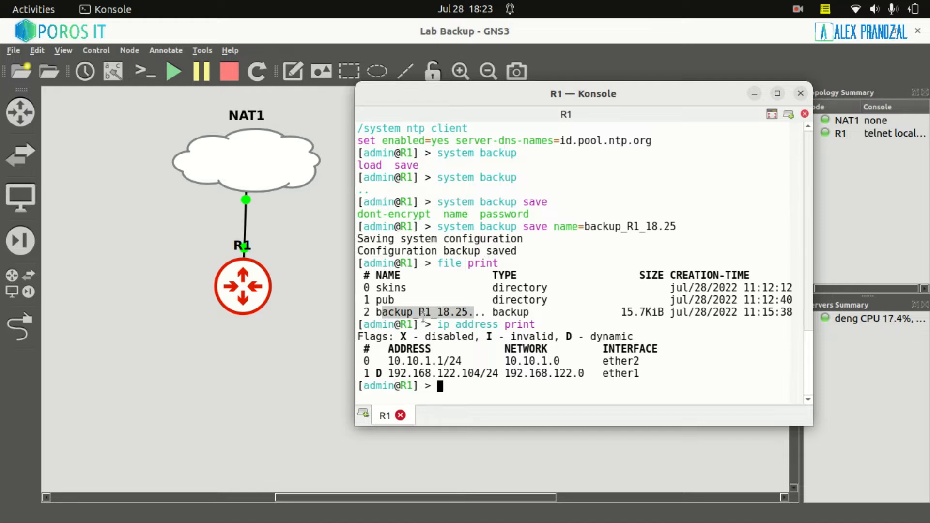
drag(365, 312, 515, 314)
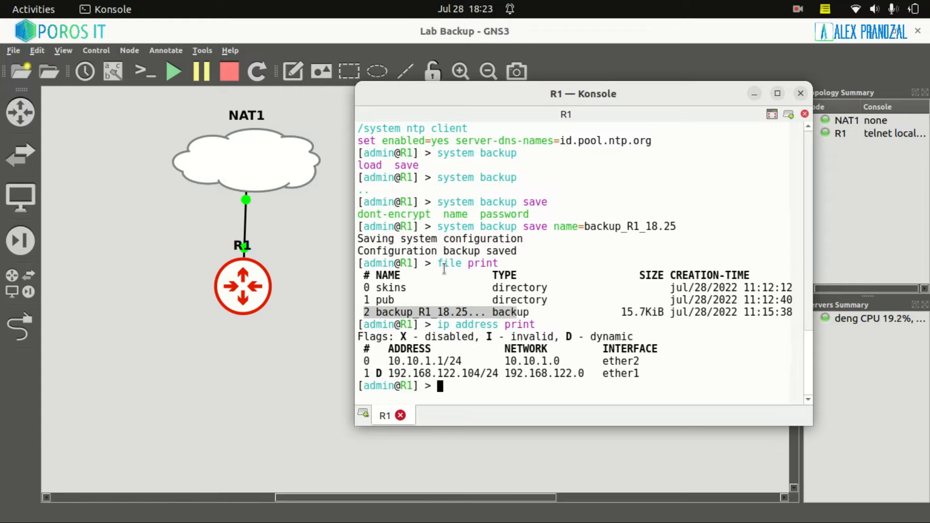
drag(439, 265, 452, 267)
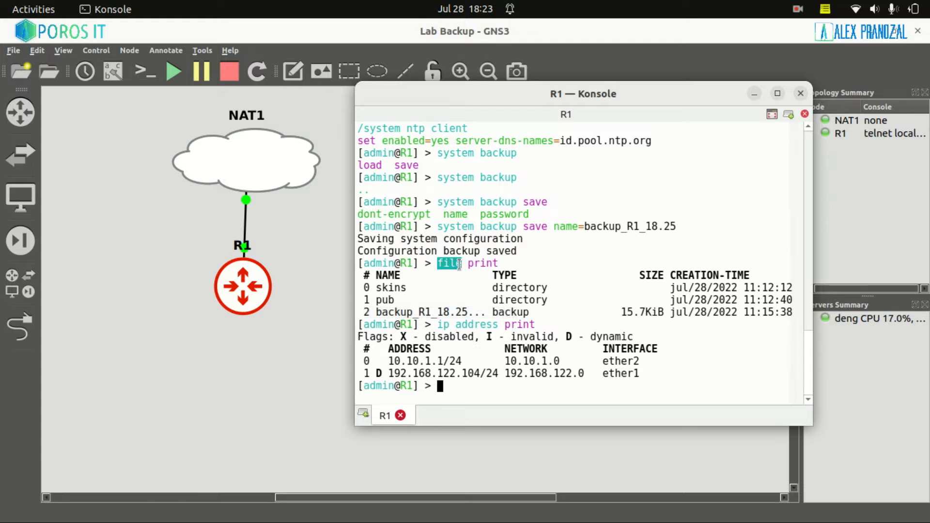
drag(459, 266, 462, 265)
drag(374, 312, 676, 312)
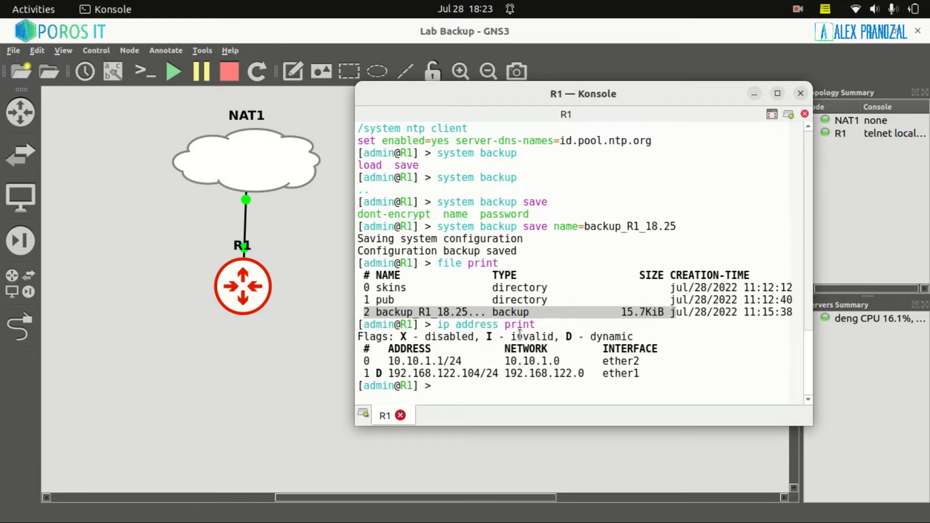
text(system backup)
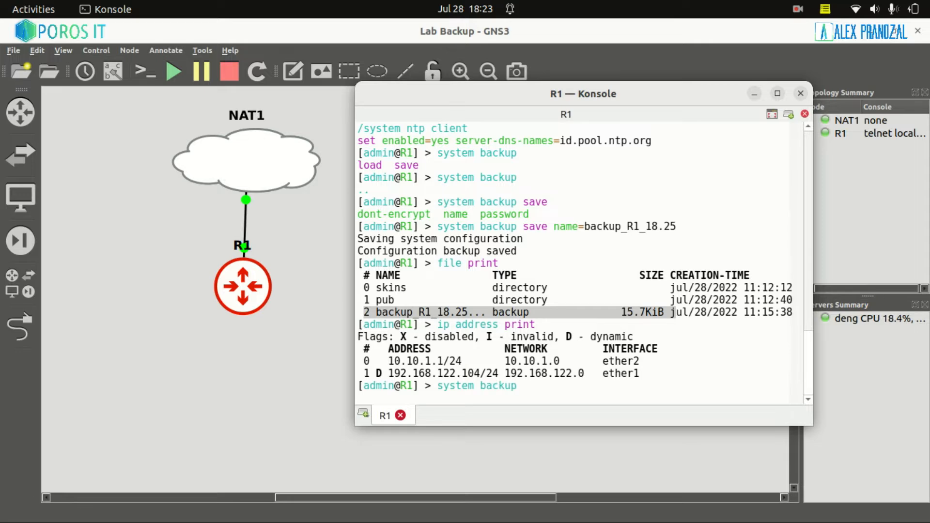
double_click(536, 227)
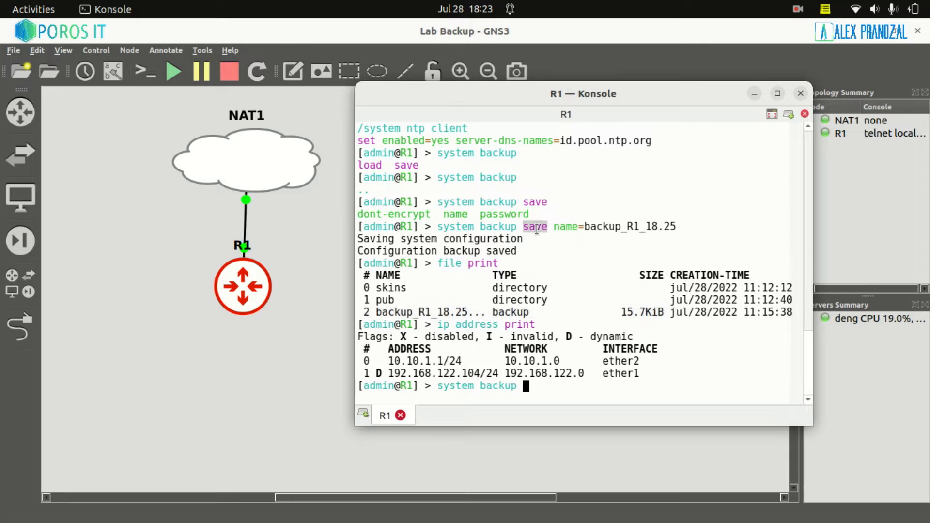
click(558, 385)
text(load)
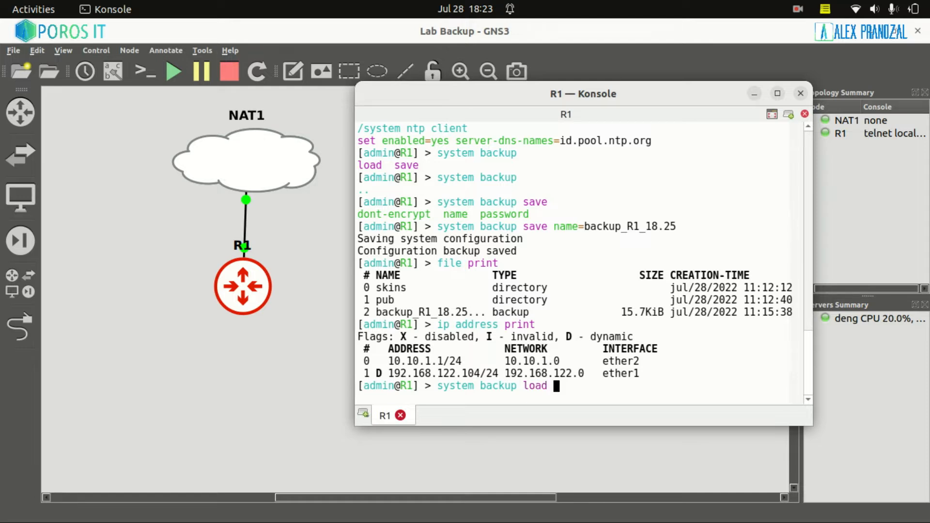
text( name=)
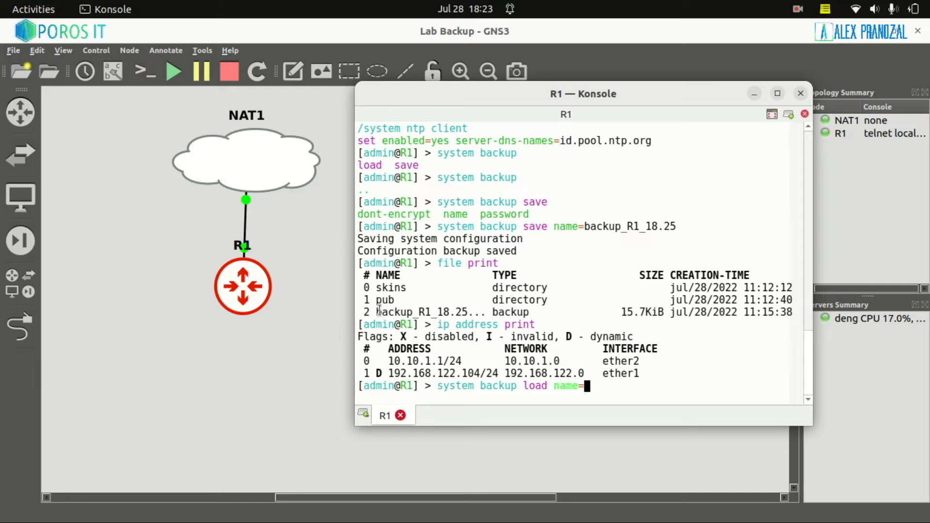
drag(380, 313, 460, 312)
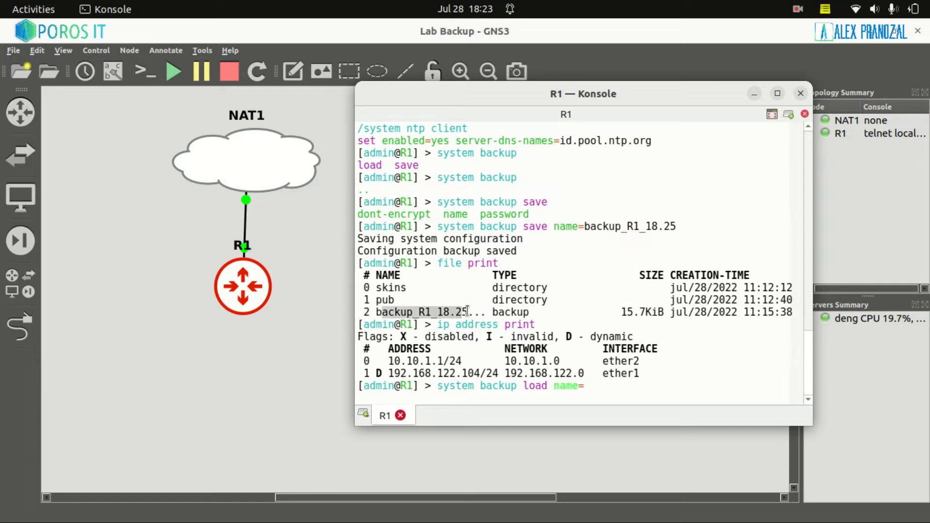
text(backup_R1_18.25.backup )
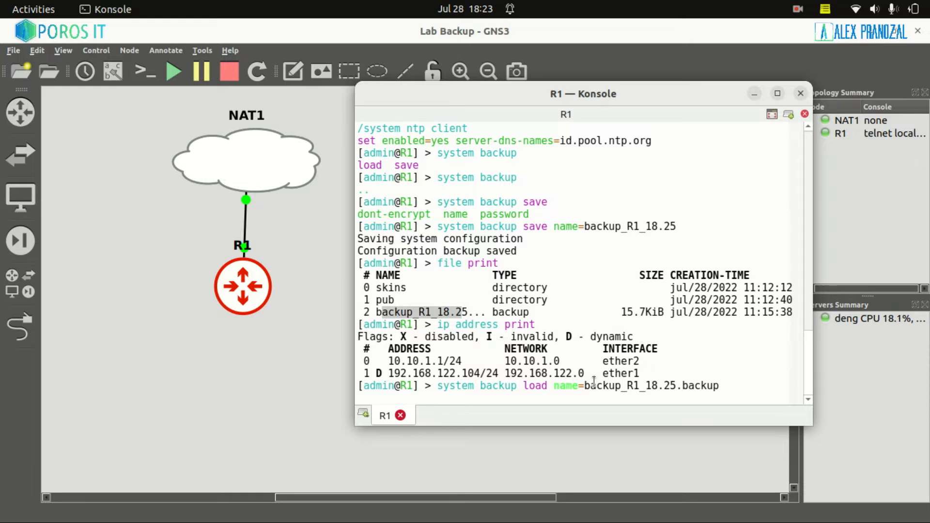
text(password=)
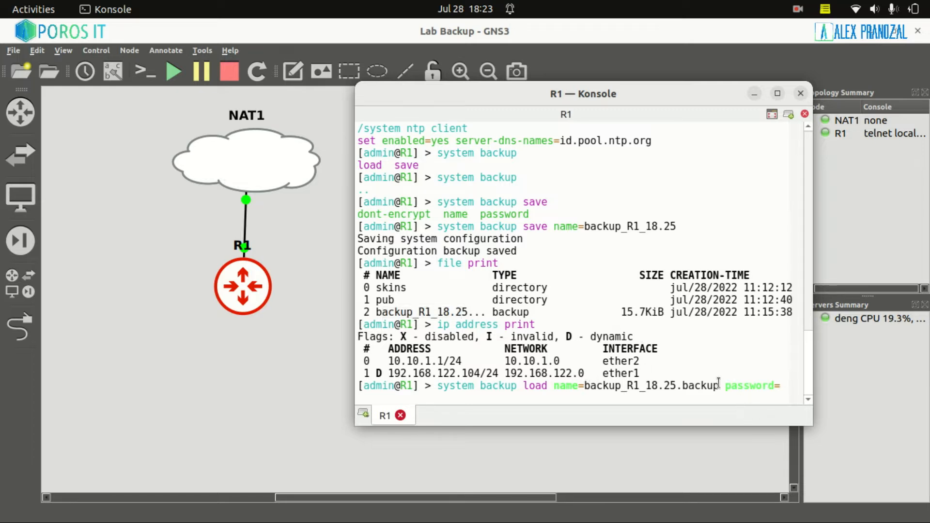
key(BackSpace)
key(BackSpace)
key(BackSpace)
key(BackSpace)
key(BackSpace)
key(BackSpace)
key(BackSpace)
key(BackSpace)
key(BackSpace)
key(BackSpace)
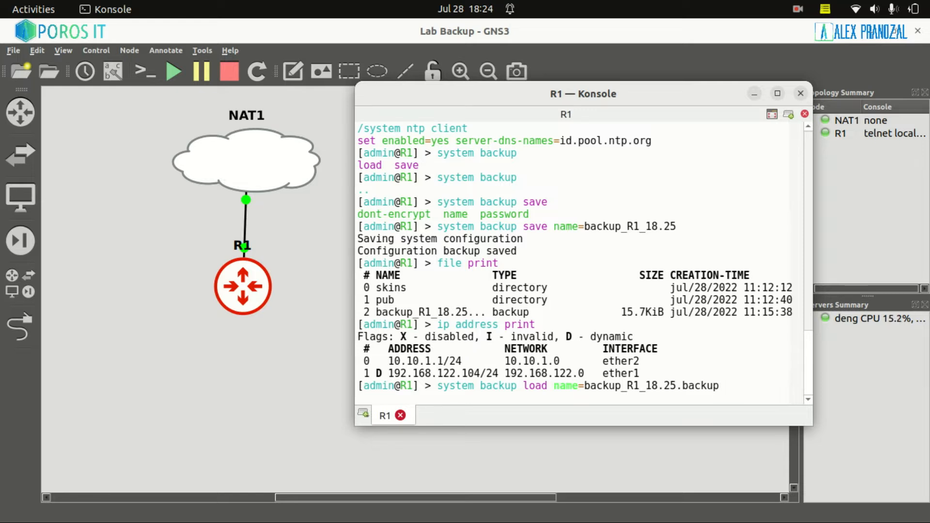
key(BackSpace)
key(BackSpace)
key(BackSpace)
key(BackSpace)
key(BackSpace)
key(BackSpace)
key(BackSpace)
key(BackSpace)
key(BackSpace)
key(BackSpace)
key(BackSpace)
key(BackSpace)
key(BackSpace)
key(BackSpace)
key(BackSpace)
key(BackSpace)
key(BackSpace)
key(BackSpace)
key(BackSpace)
key(BackSpace)
key(BackSpace)
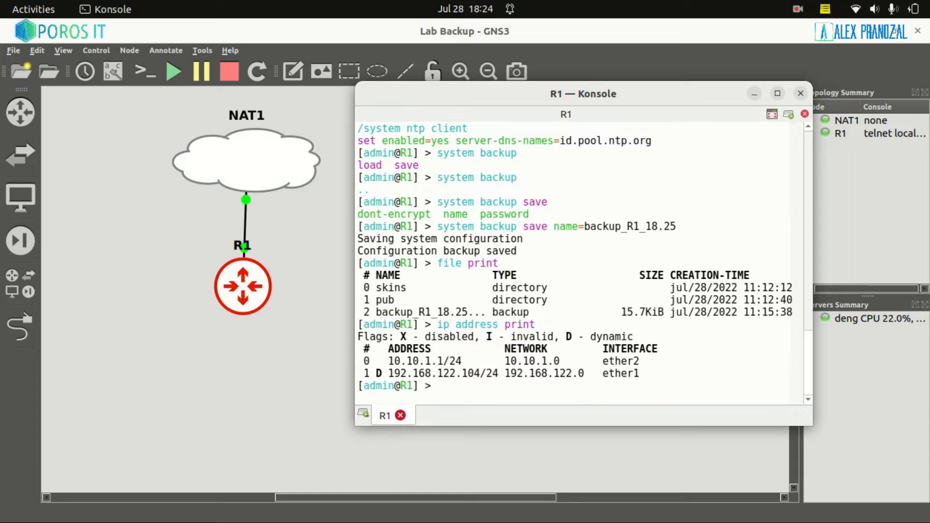
Run export on R1 and highlight the identity R1 and NTP client lines
text(export)
key(Return)
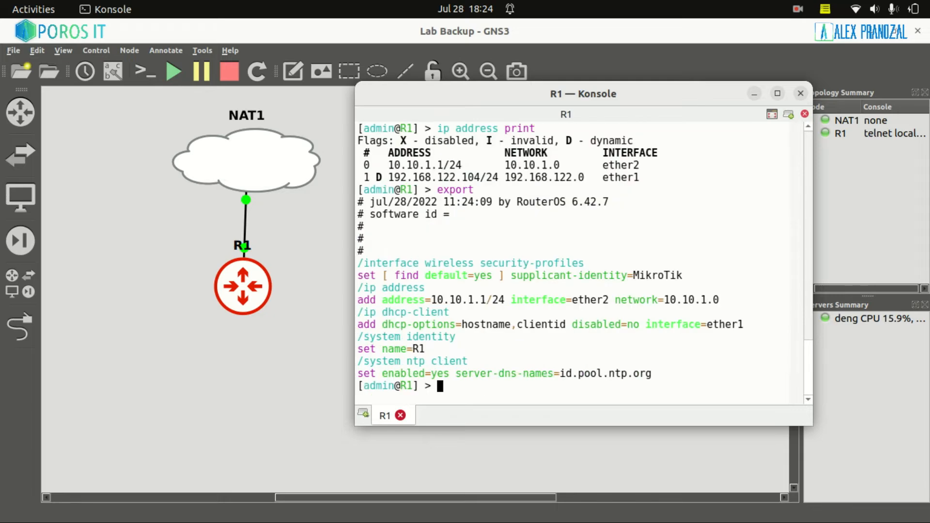
drag(671, 375, 351, 343)
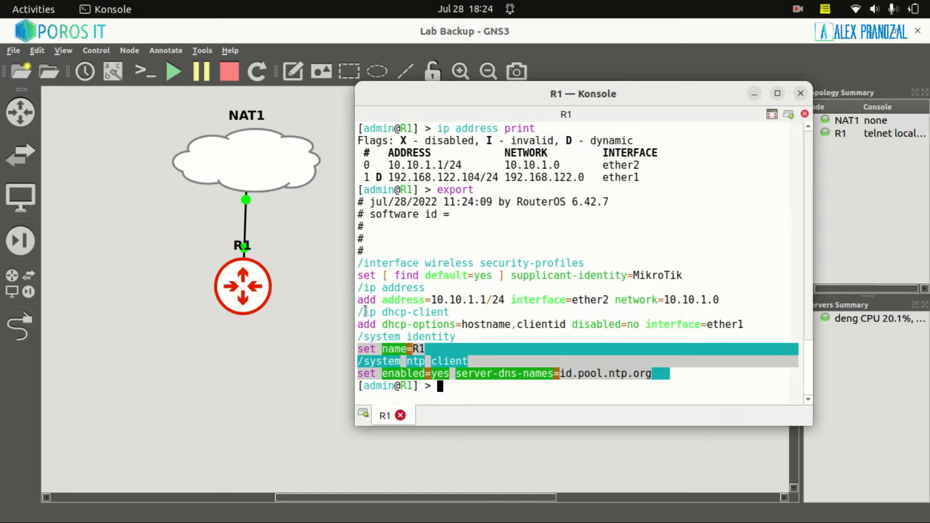
Run 'system reset-configuration no-defaults=yes' on R1 and confirm the reset with y
click(488, 205)
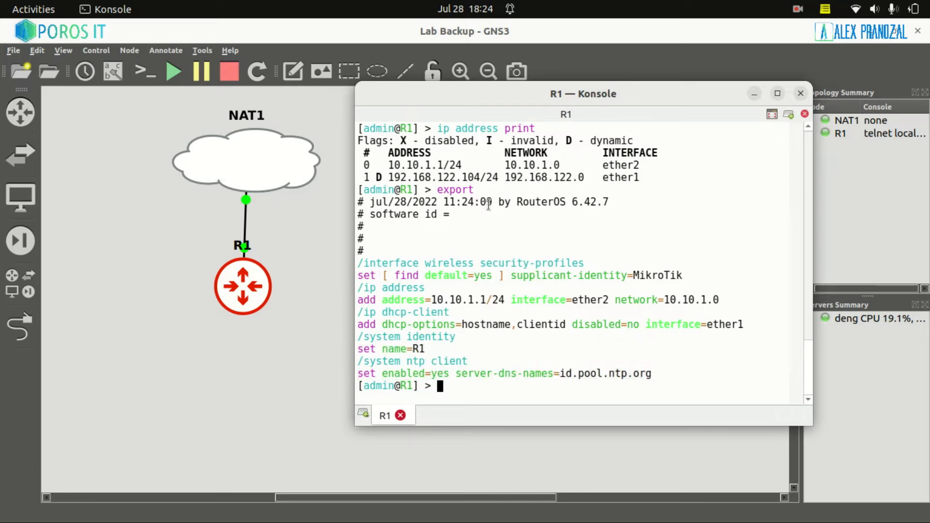
text(system reset-configuration c)
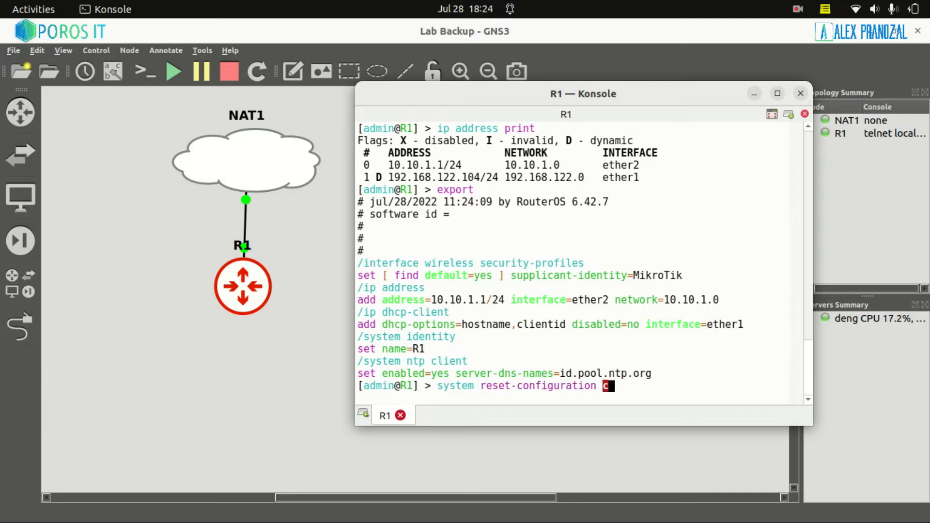
key(BackSpace)
text(no)
key(Tab)
text(d)
key(BackSpace)
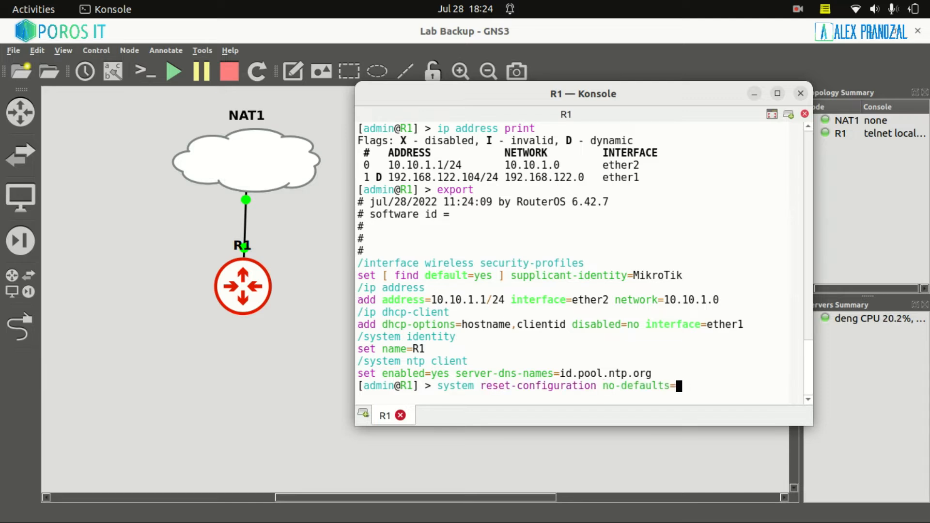
text(y)
key(Tab)
key(Return)
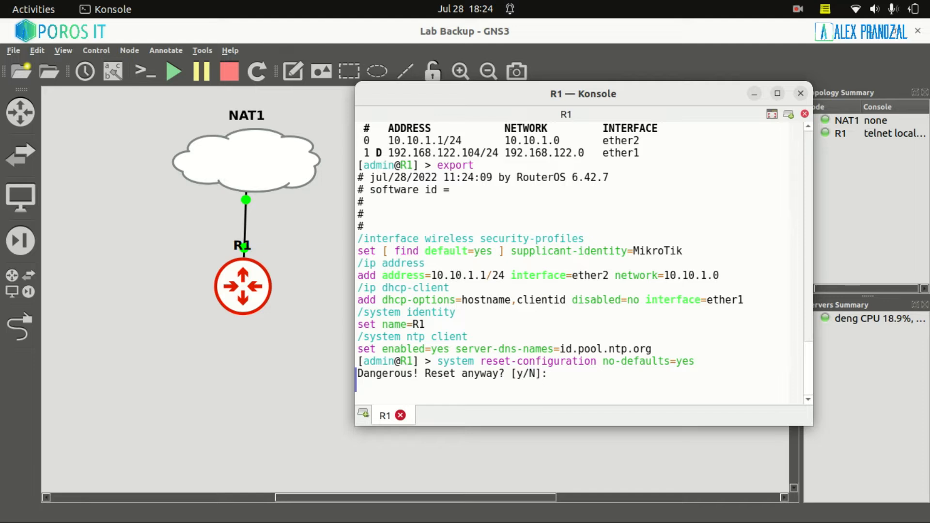
text(y)
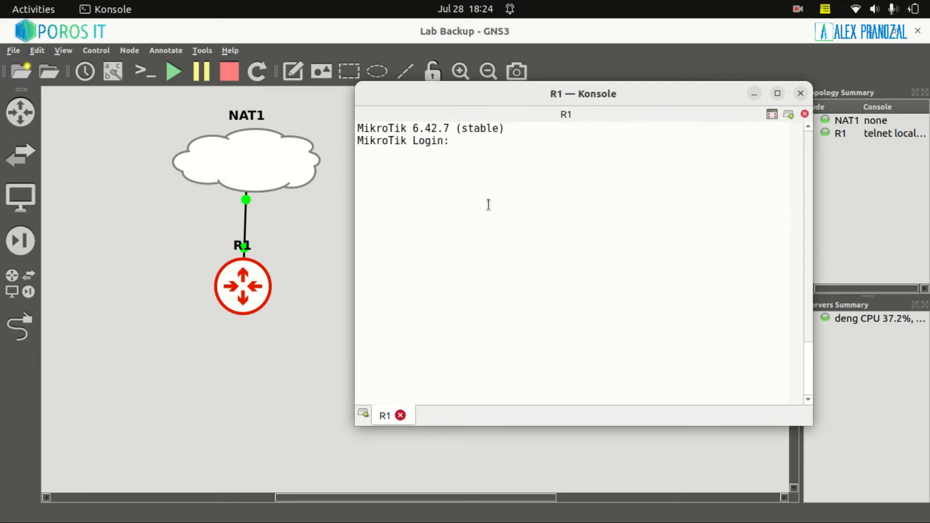
Log in as admin, run export, and review the leftover wireless profile and ether1 DHCP client
text(admin)
key(Return)
key(Return)
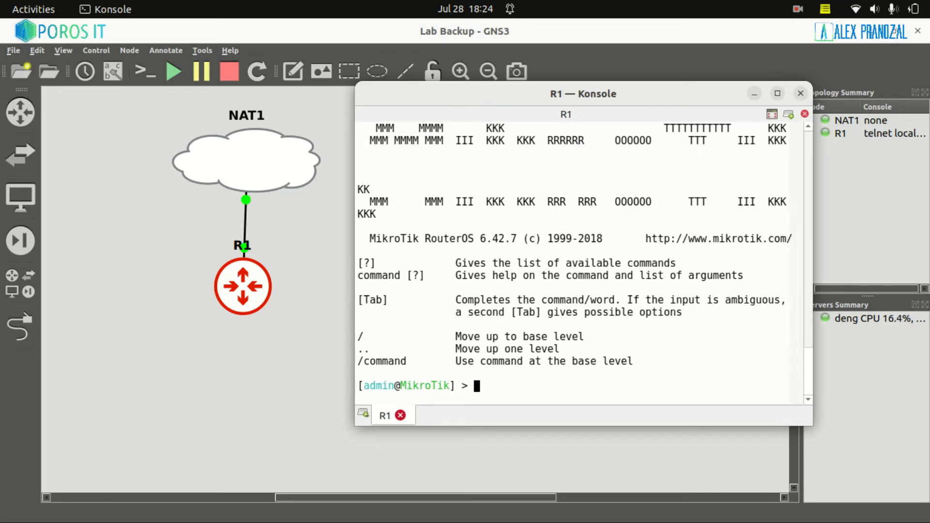
text(export)
key(Return)
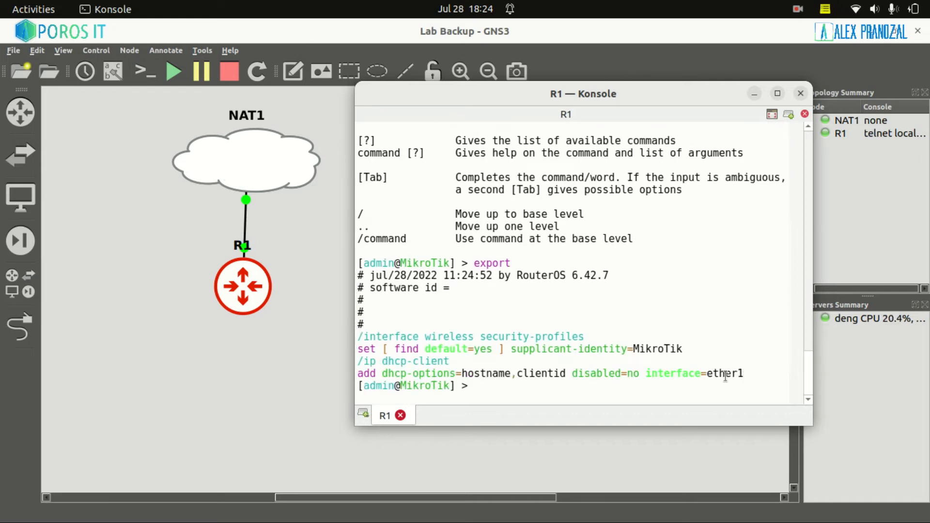
drag(744, 378, 352, 339)
click(361, 370)
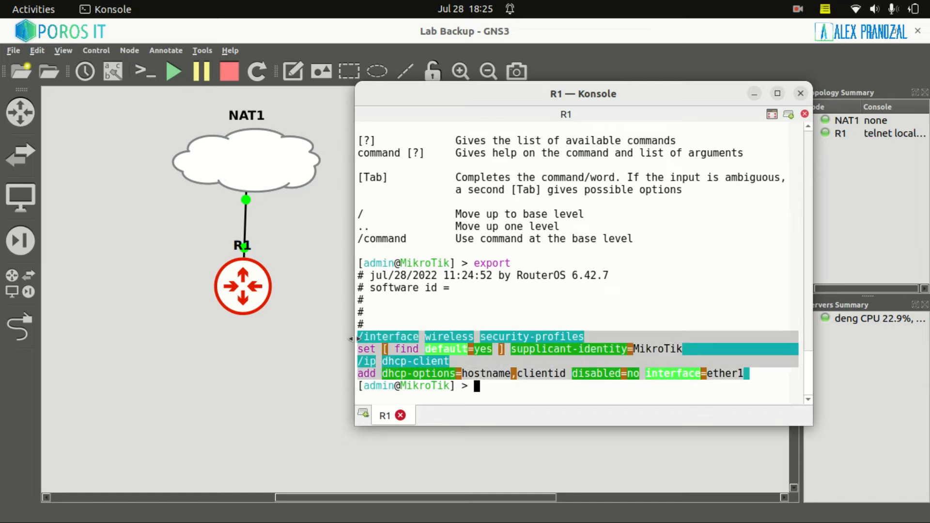
click(411, 359)
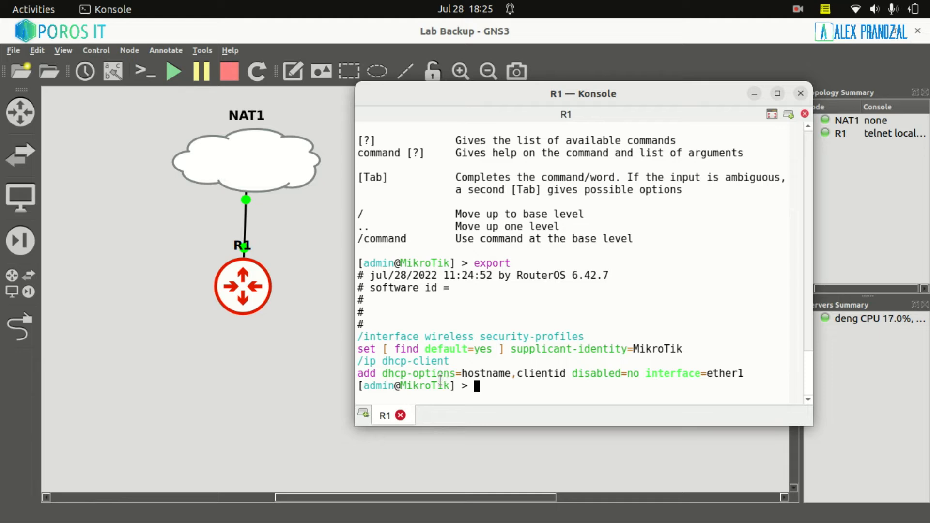
Run 'file print' to find backup_R1_18.25 (15.7KiB) beside the auto-before-reset backup
text(system backup )
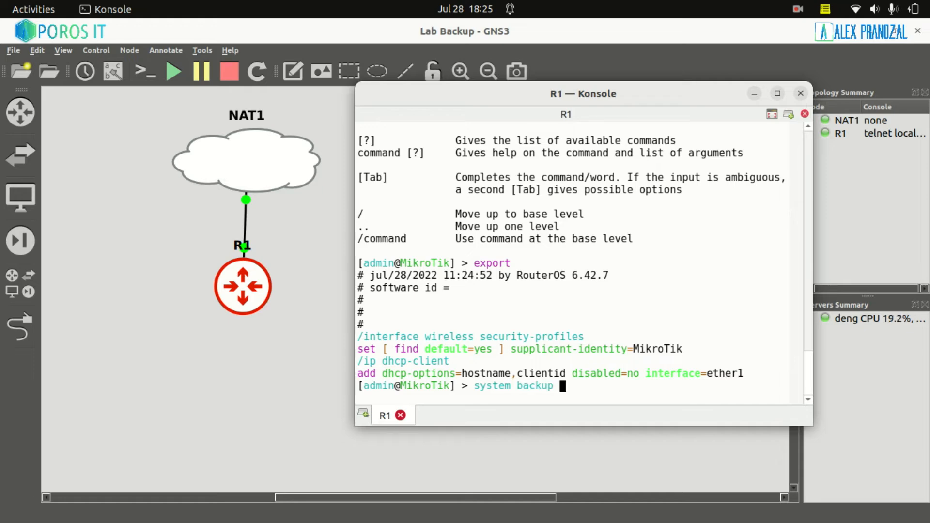
text(load name=)
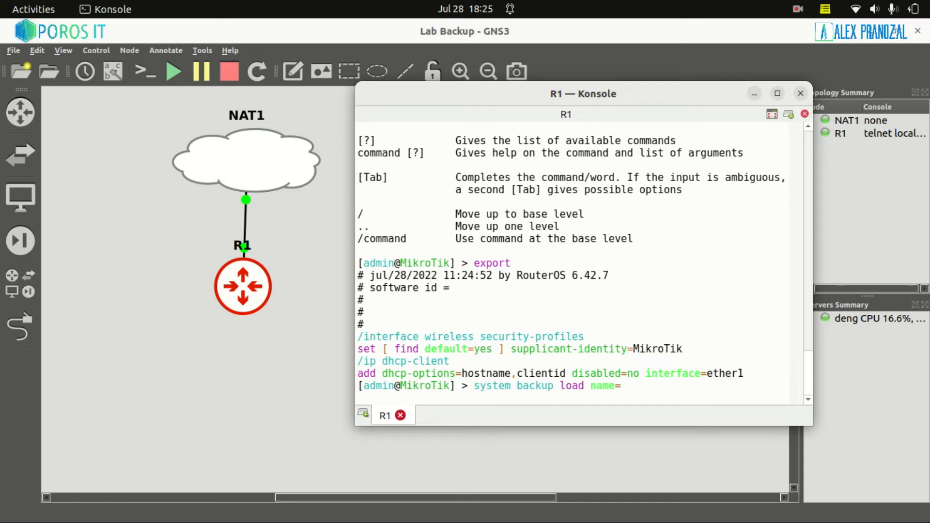
key(BackSpace)
key(BackSpace)
key(BackSpace)
key(BackSpace)
key(BackSpace)
key(BackSpace)
key(BackSpace)
key(BackSpace)
key(BackSpace)
key(BackSpace)
key(BackSpace)
key(BackSpace)
key(BackSpace)
key(BackSpace)
key(BackSpace)
key(BackSpace)
key(BackSpace)
key(BackSpace)
key(BackSpace)
key(BackSpace)
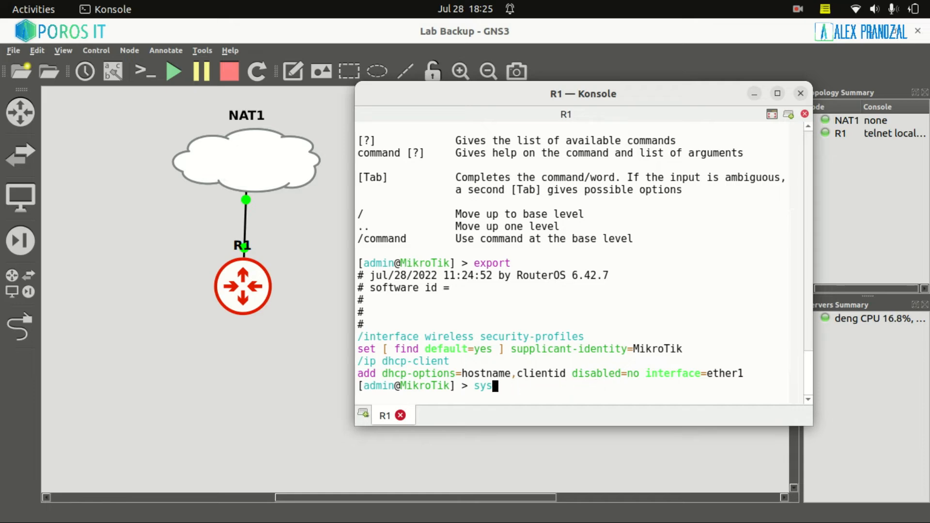
text(file print)
key(Return)
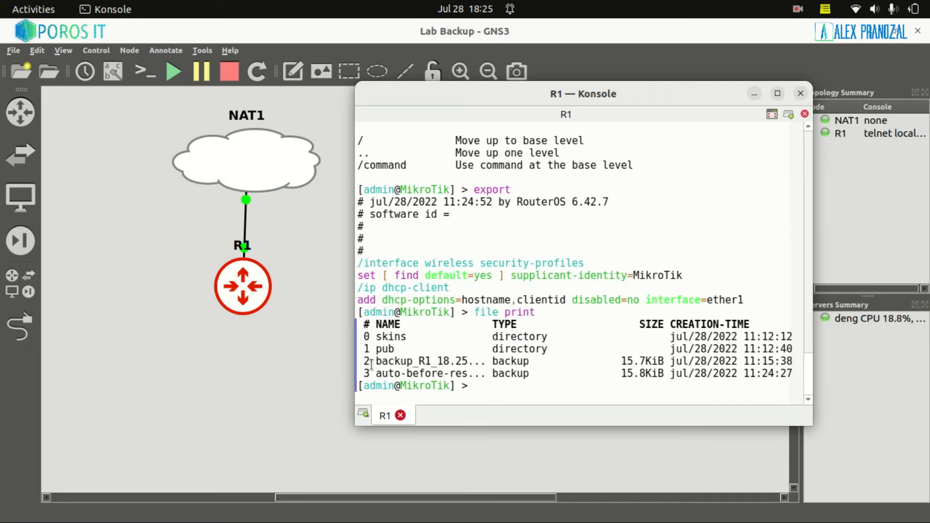
drag(376, 362, 469, 362)
click(561, 368)
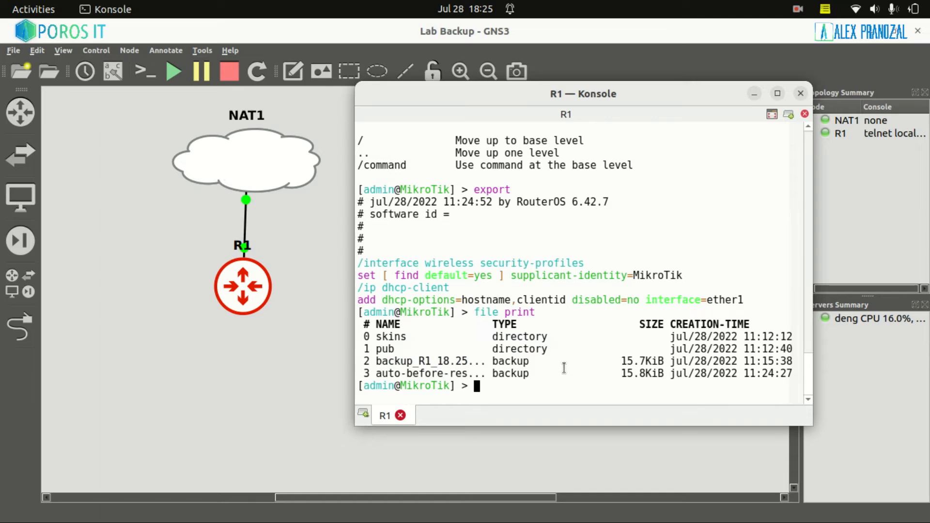
text(system backup load )
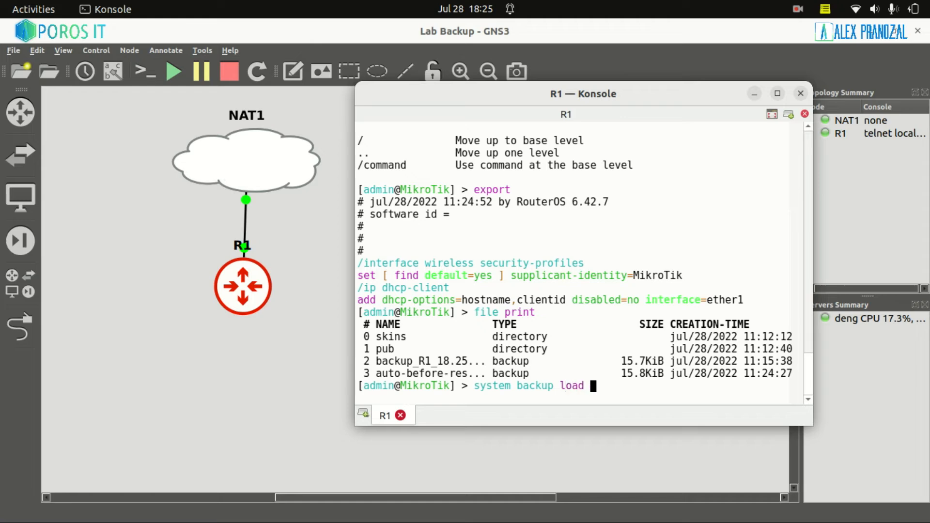
text(name=ba)
Load backup_R1_18.25.backup without a password, confirm the restore and reboot, then enter admin
key(Tab)
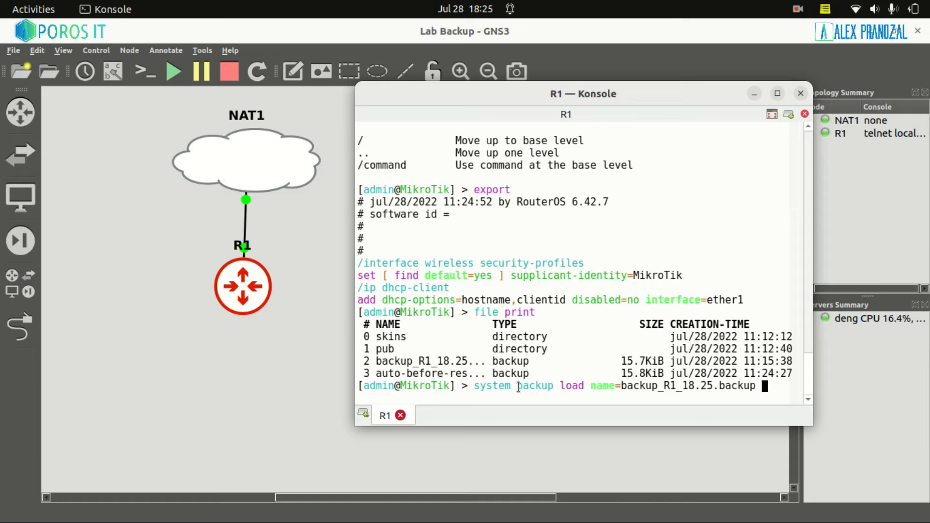
drag(718, 385, 789, 389)
click(788, 389)
text(passwo)
key(BackSpace)
key(BackSpace)
key(BackSpace)
key(BackSpace)
key(BackSpace)
key(BackSpace)
key(BackSpace)
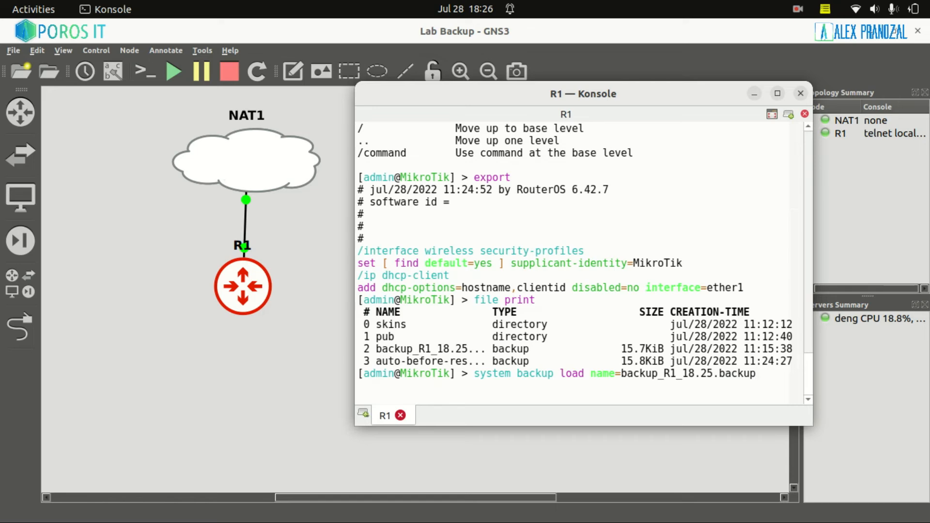
key(Return)
key(Return)
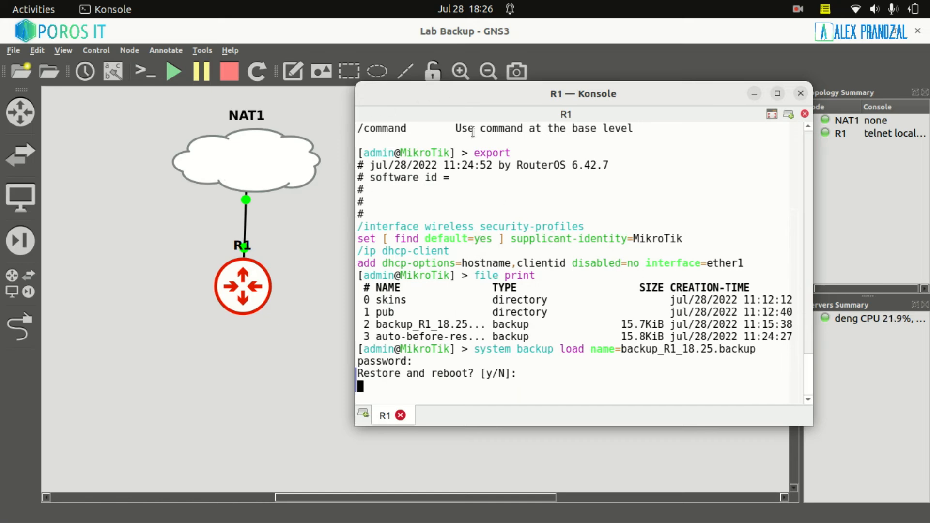
drag(431, 373, 473, 373)
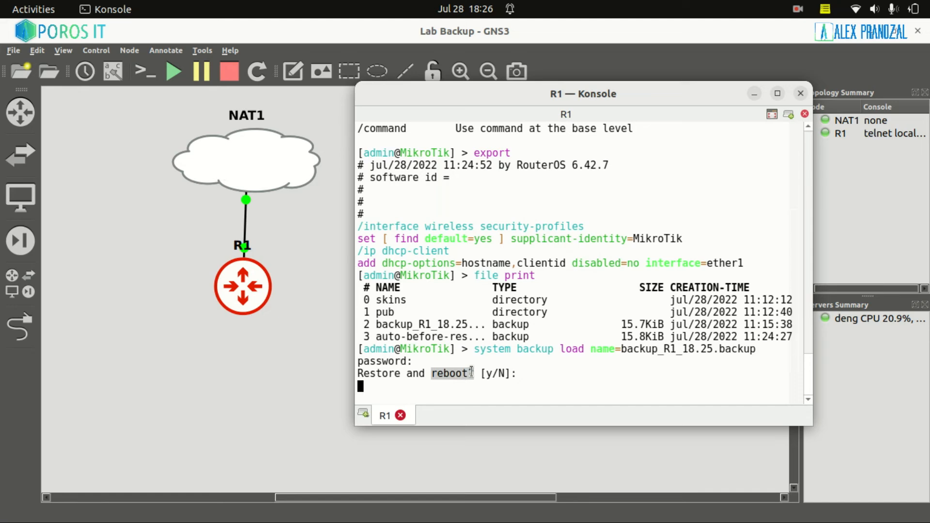
text(y)
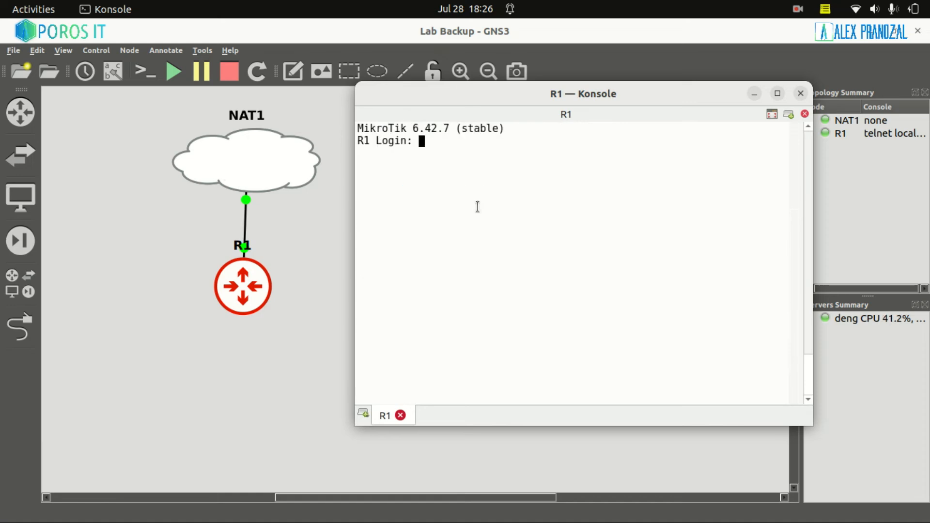
text(admin)
Log in, run export, and highlight the restored IP address, identity R1 and NTP client lines
key(Return)
key(Return)
text(export)
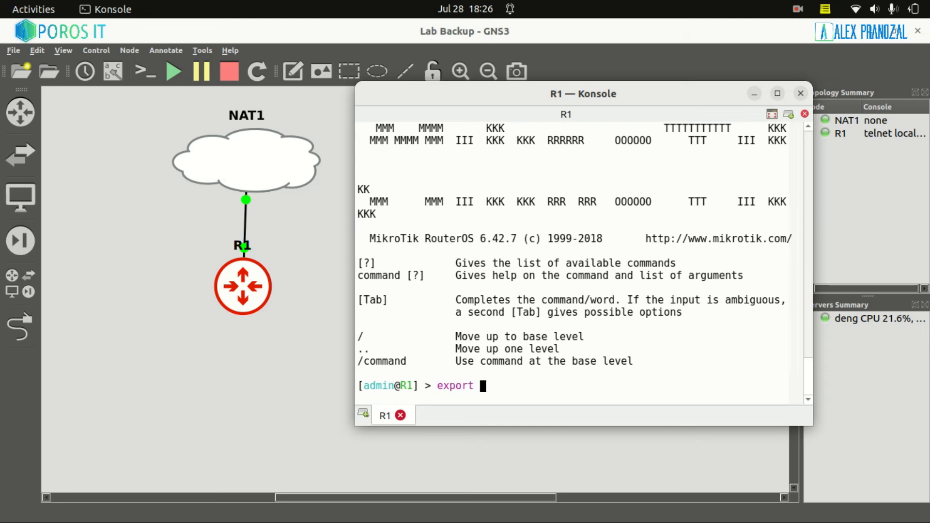
key(Return)
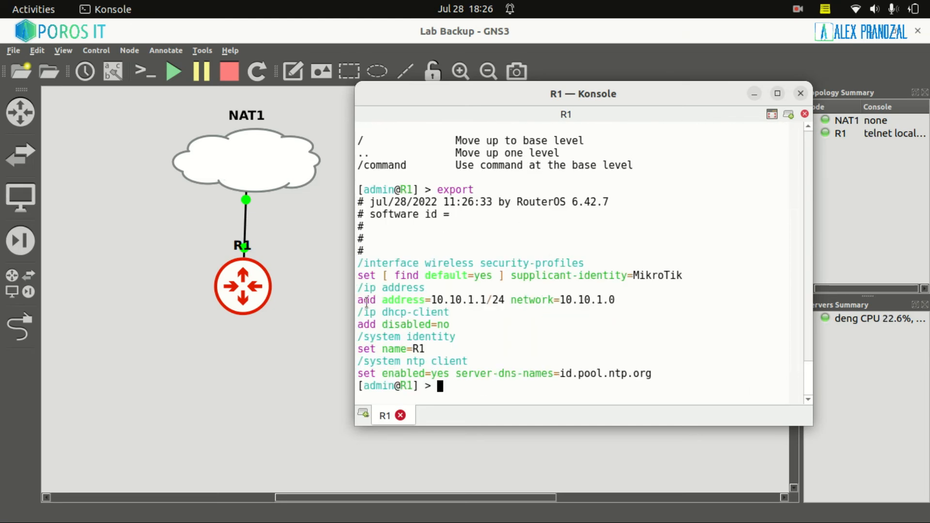
drag(359, 288, 616, 310)
drag(359, 337, 455, 349)
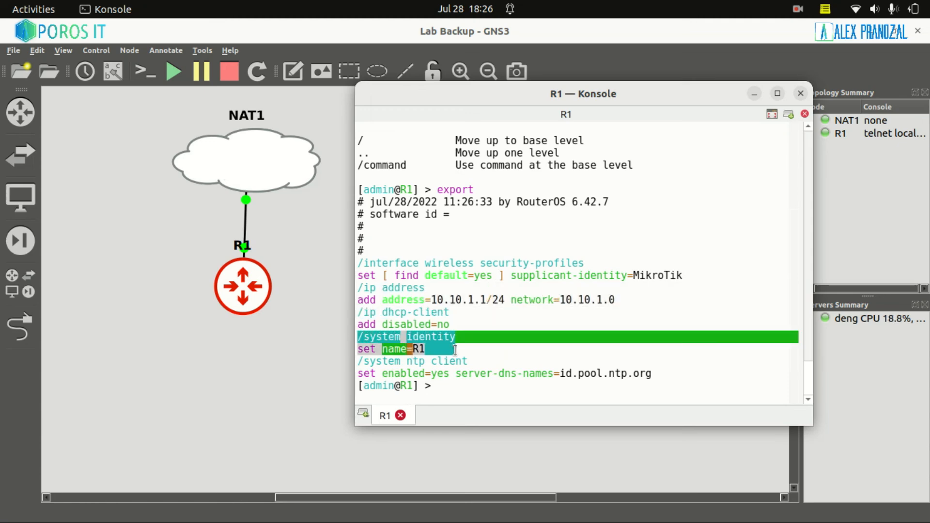
drag(359, 362, 651, 375)
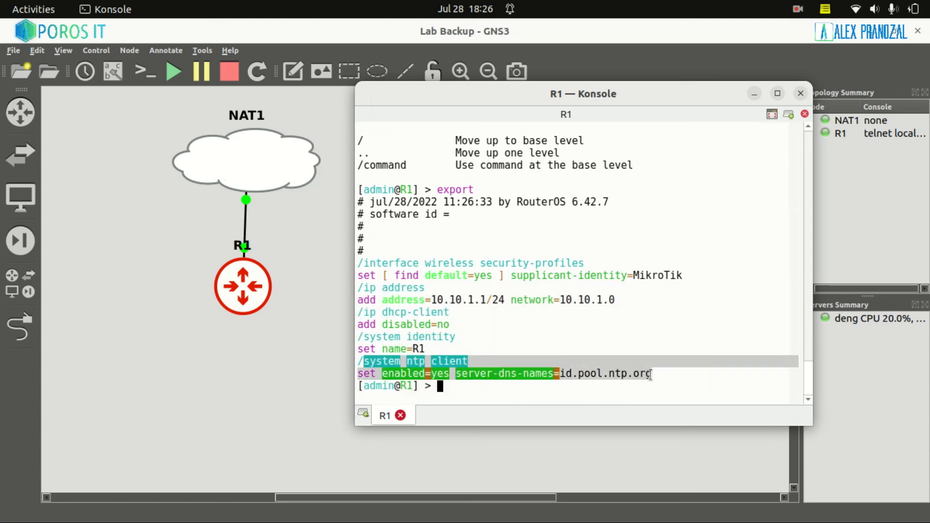
click(652, 374)
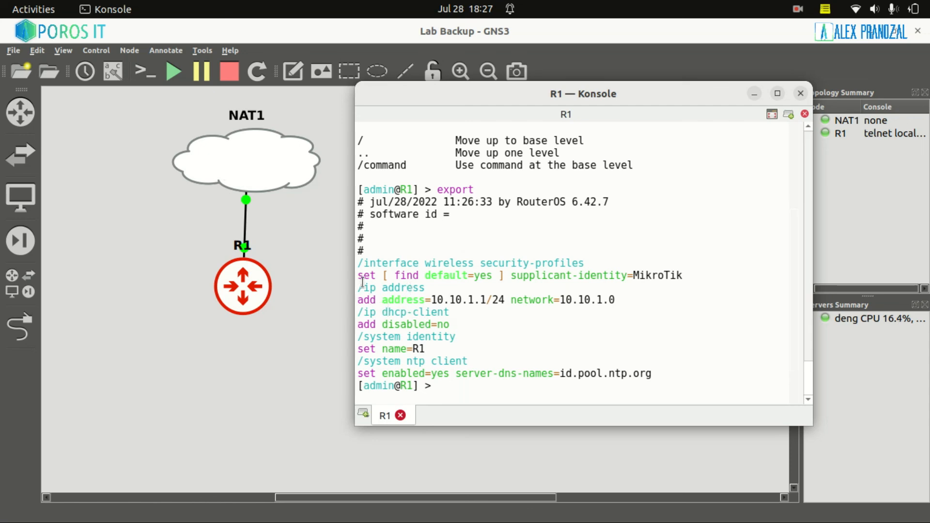
Highlight the 10.10.1.1/24 address entry again to confirm it was restored
drag(365, 290, 493, 301)
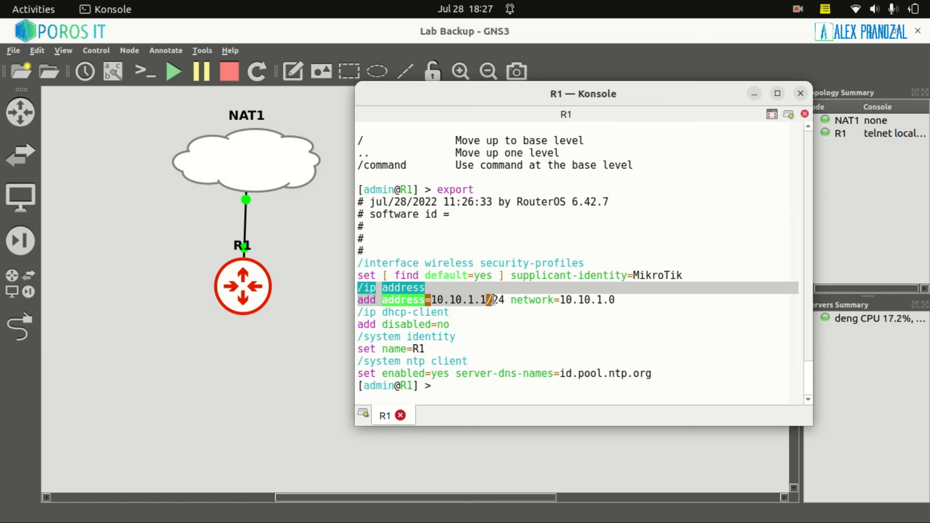
click(464, 323)
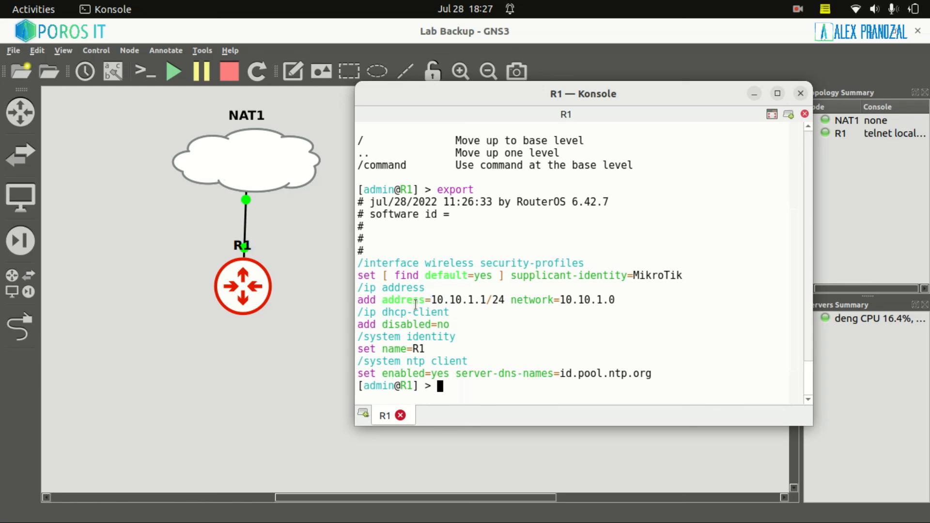
drag(363, 301, 505, 299)
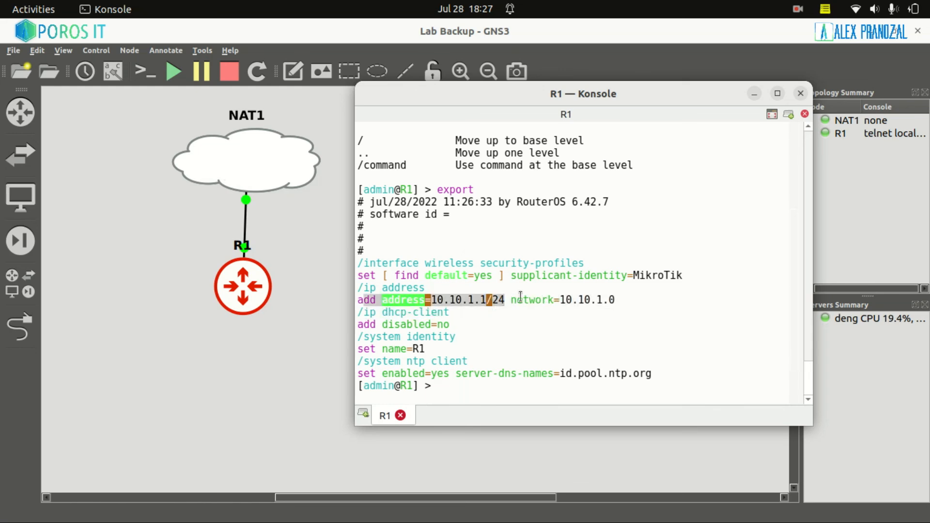
click(489, 300)
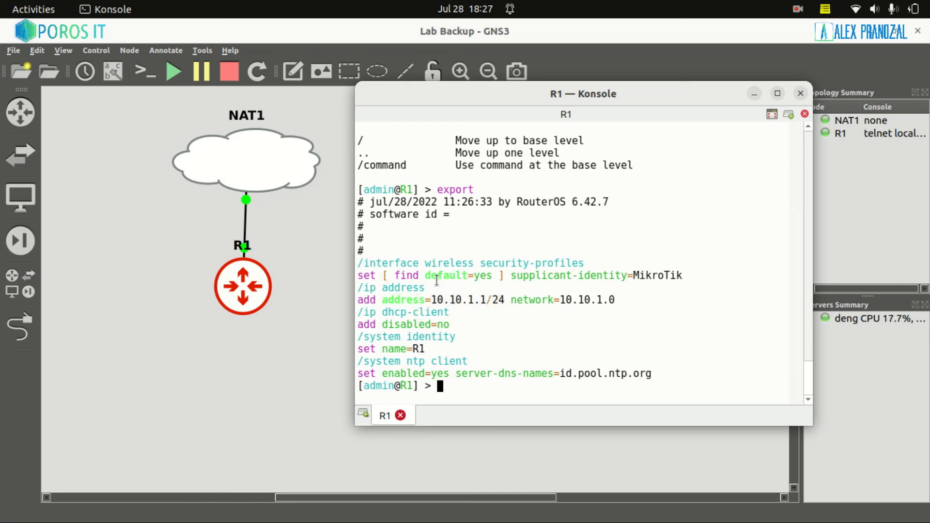